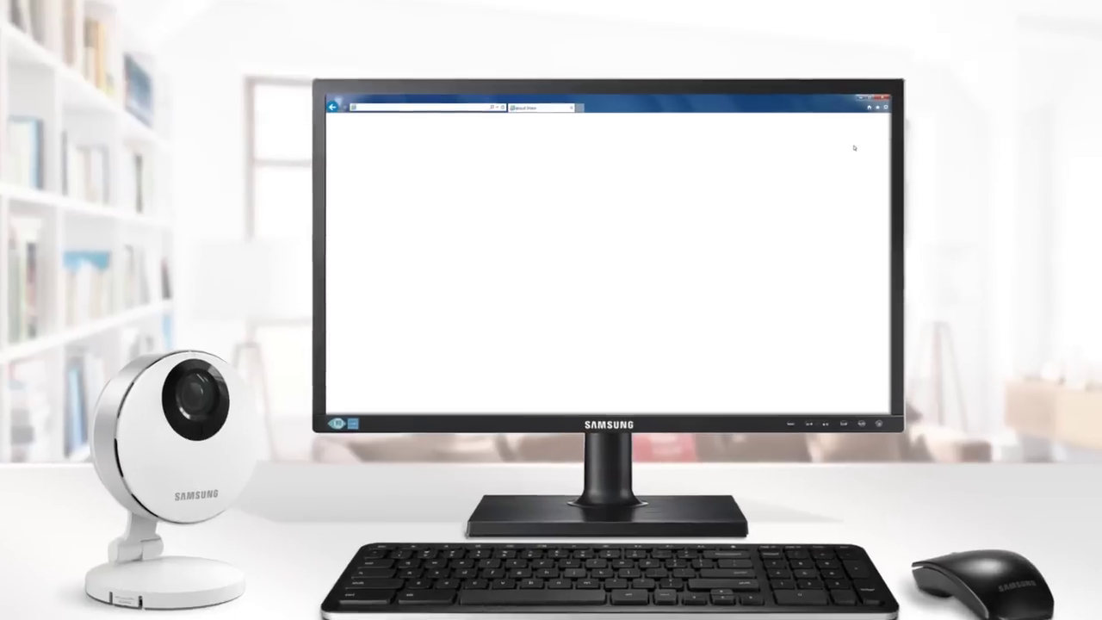
pyautogui.write('www')
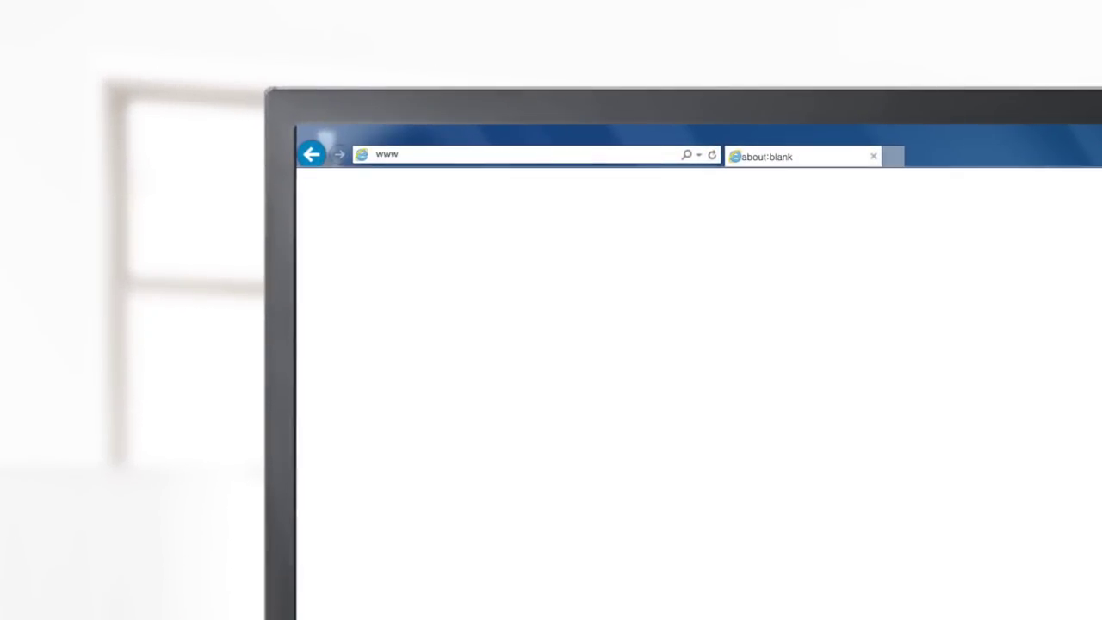
pyautogui.write('.samsungsmartcam.com')
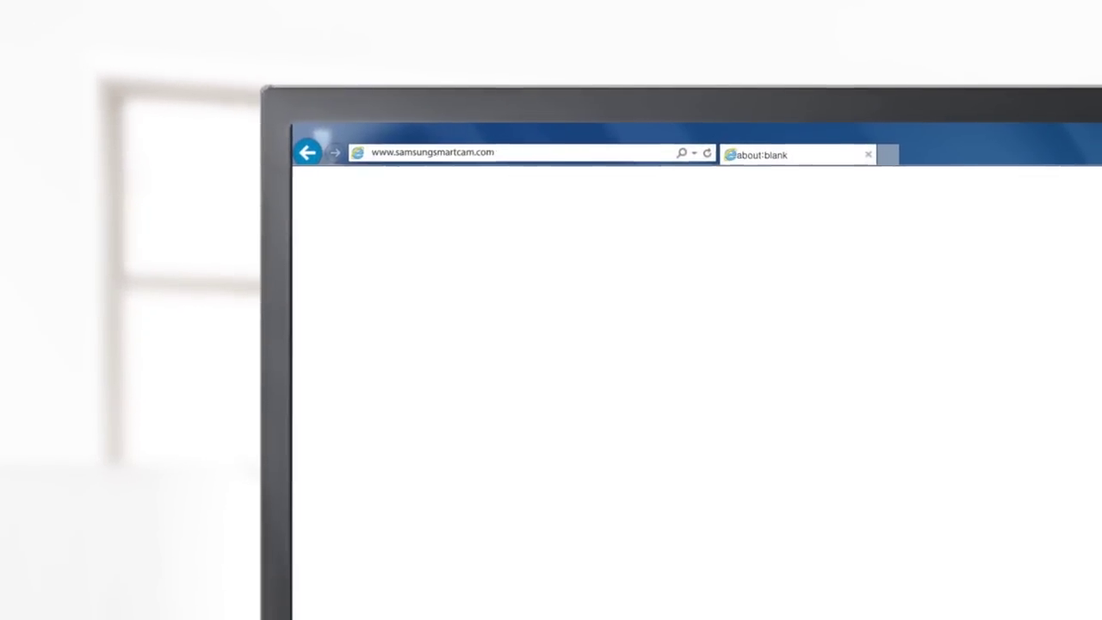
pyautogui.press('Return')
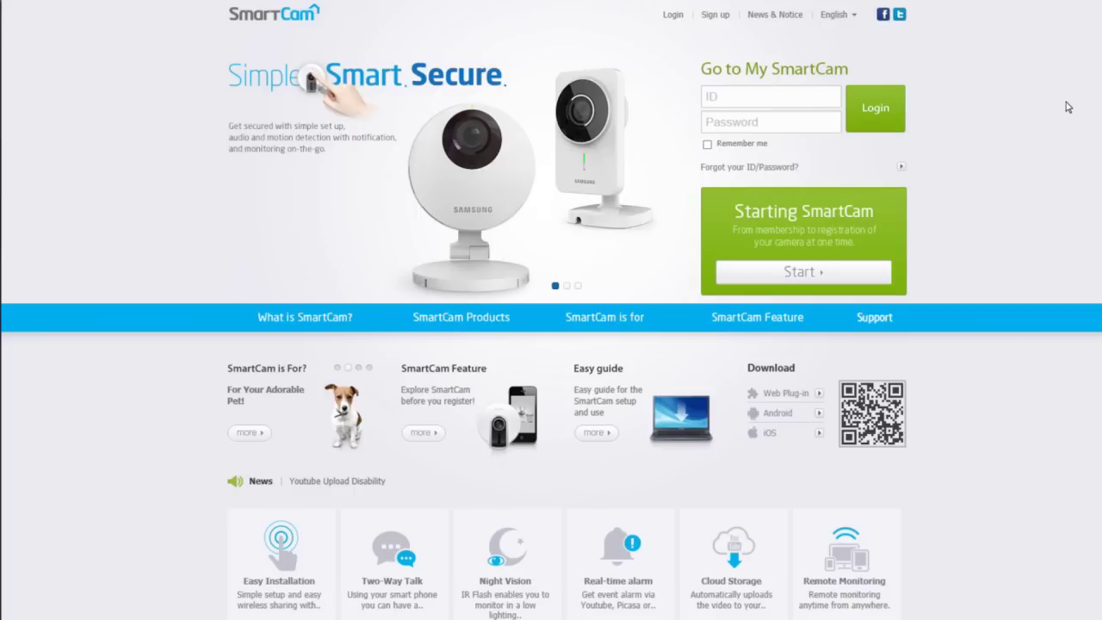
# Step: Download and install the SmartCam WebViewer plug-in, then continue to the sign-up form
pyautogui.click(808, 275)
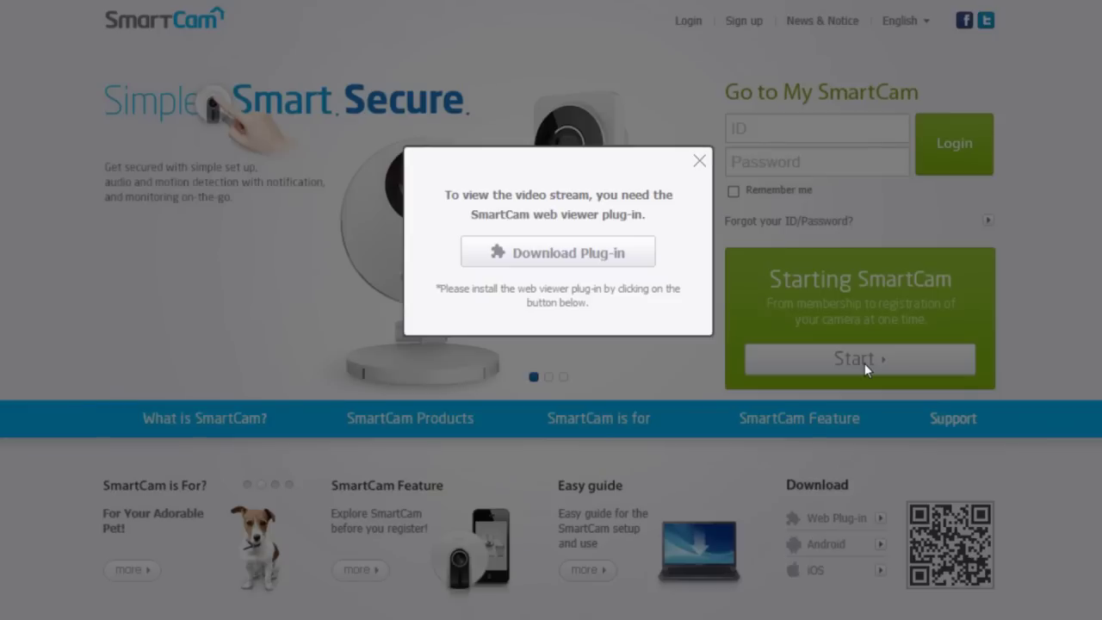
pyautogui.click(560, 258)
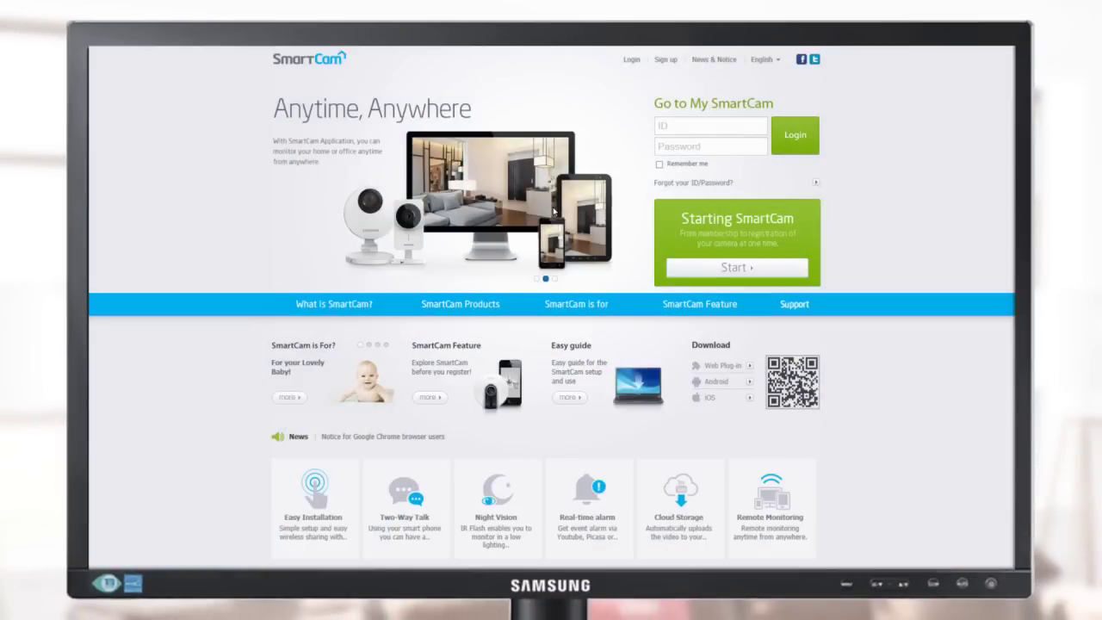
pyautogui.click(713, 276)
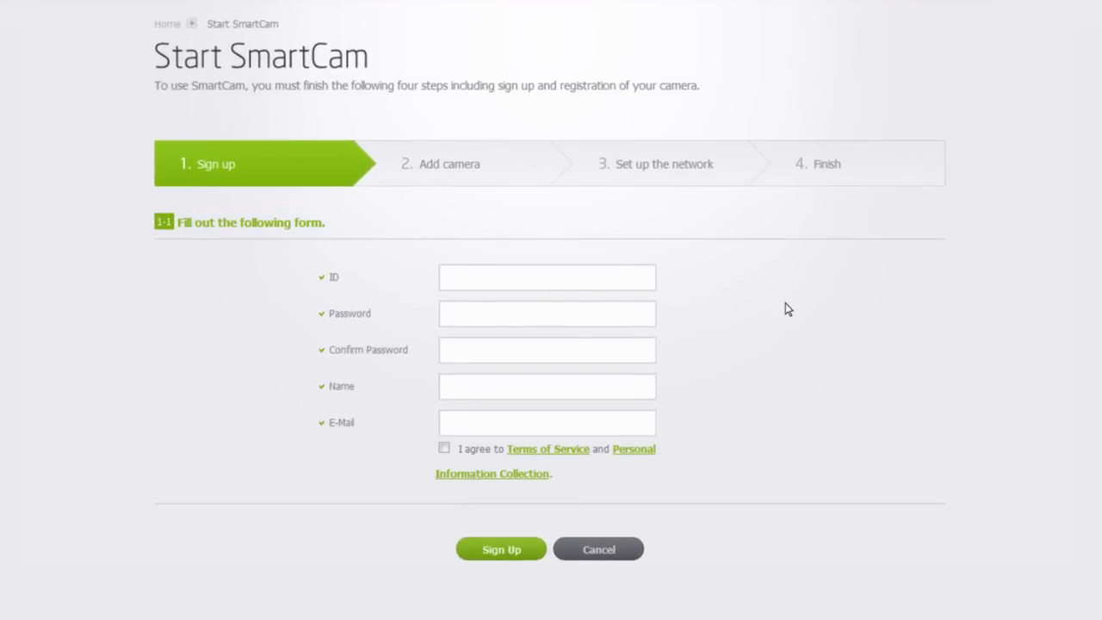
# Step: Fill in the account ID, password twice, the user's name and e-mail address
pyautogui.write('smartc')
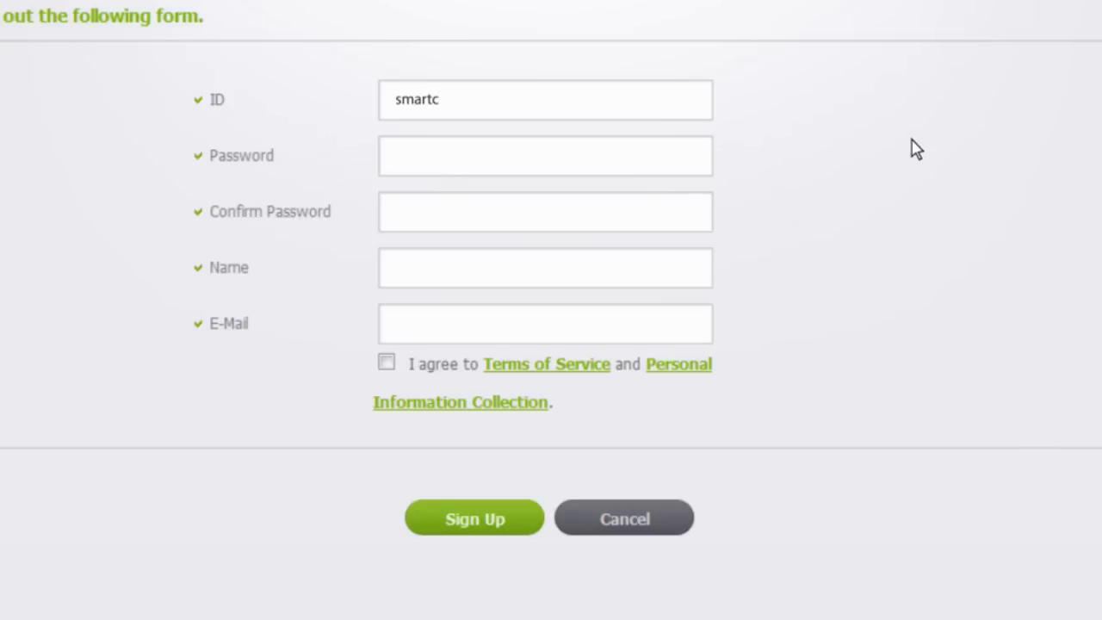
pyautogui.write('am')
pyautogui.press('Tab')
pyautogui.write('•••••••••')
pyautogui.press('Tab')
pyautogui.write('•••••••••')
pyautogui.press('Tab')
pyautogui.write('Henr')
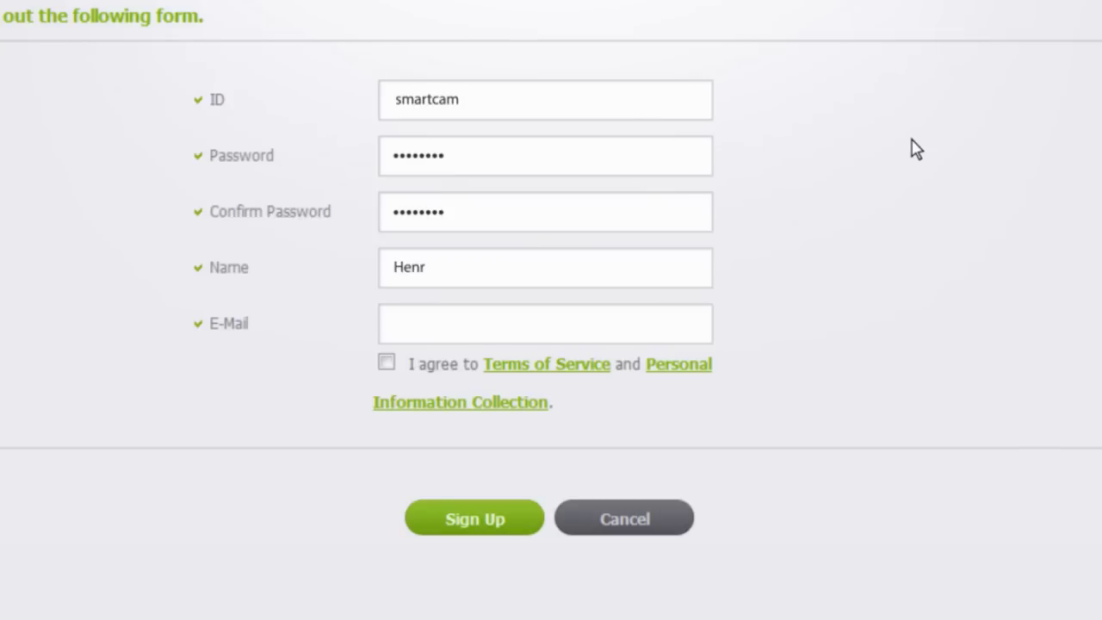
pyautogui.write('y')
pyautogui.press('Tab')
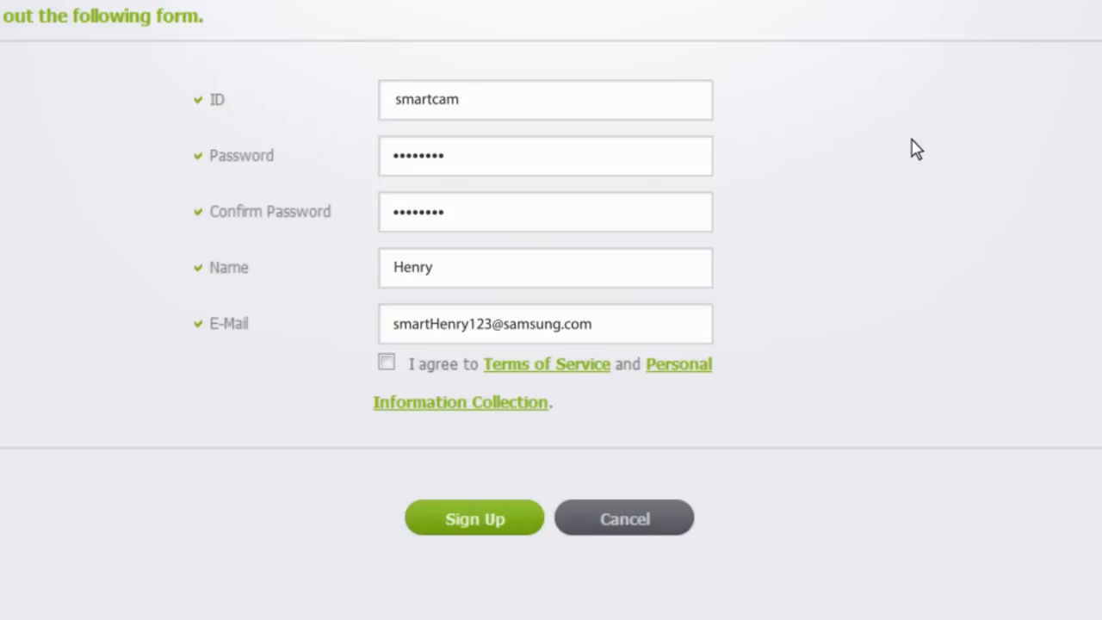
# Step: Accept the terms, submit the sign-up, and choose to add a camera now
pyautogui.click(386, 362)
pyautogui.click(478, 526)
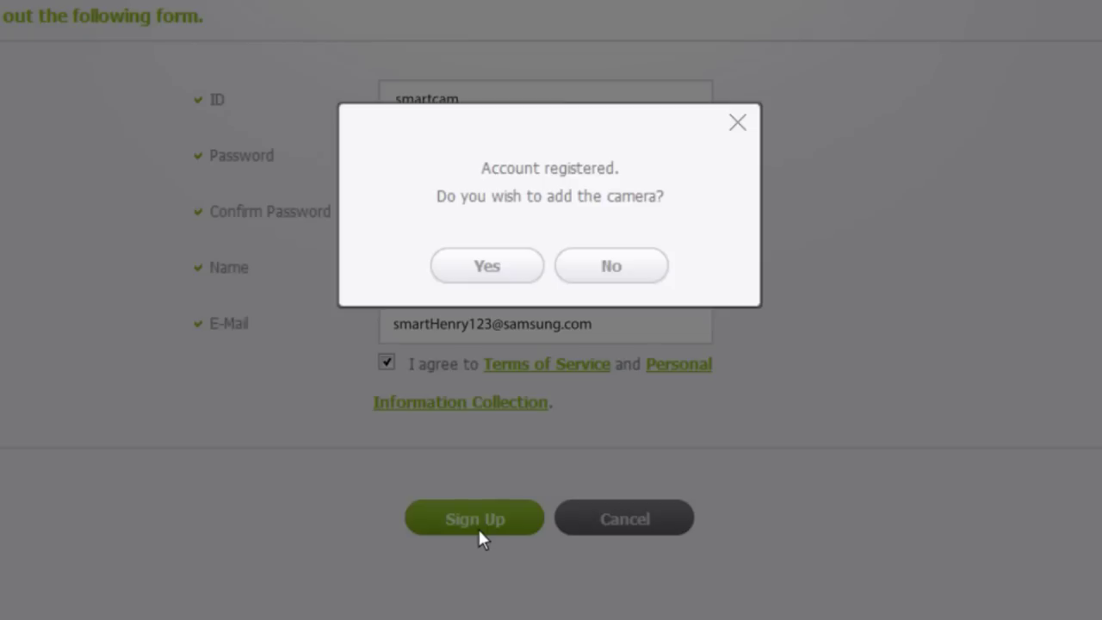
pyautogui.click(495, 264)
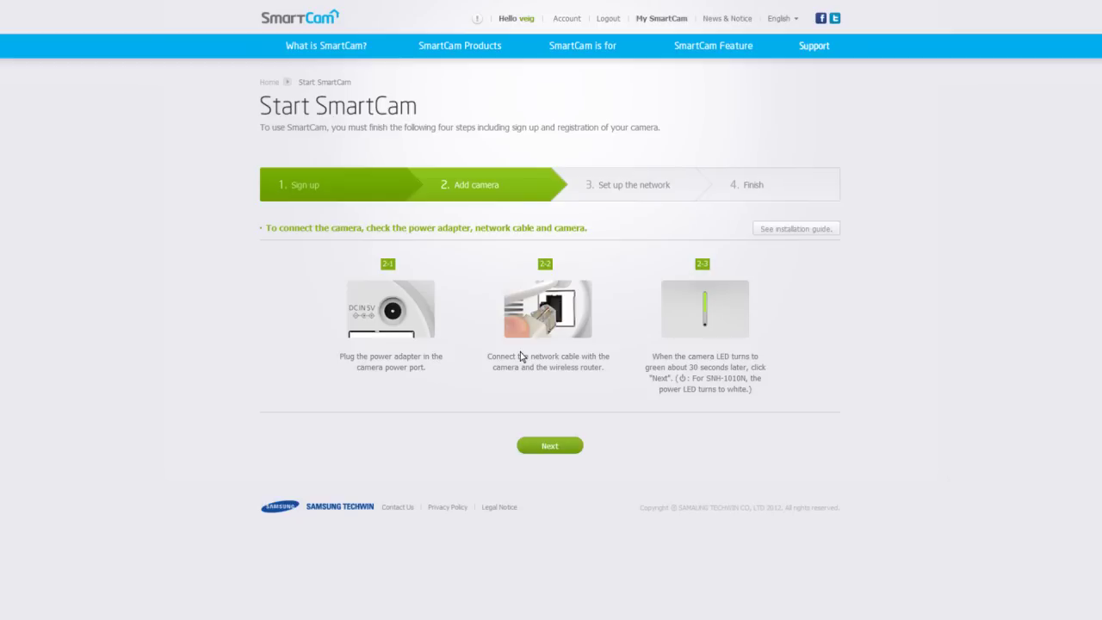
# Step: Continue past the power, cable and LED instructions to the camera search step
pyautogui.click(549, 446)
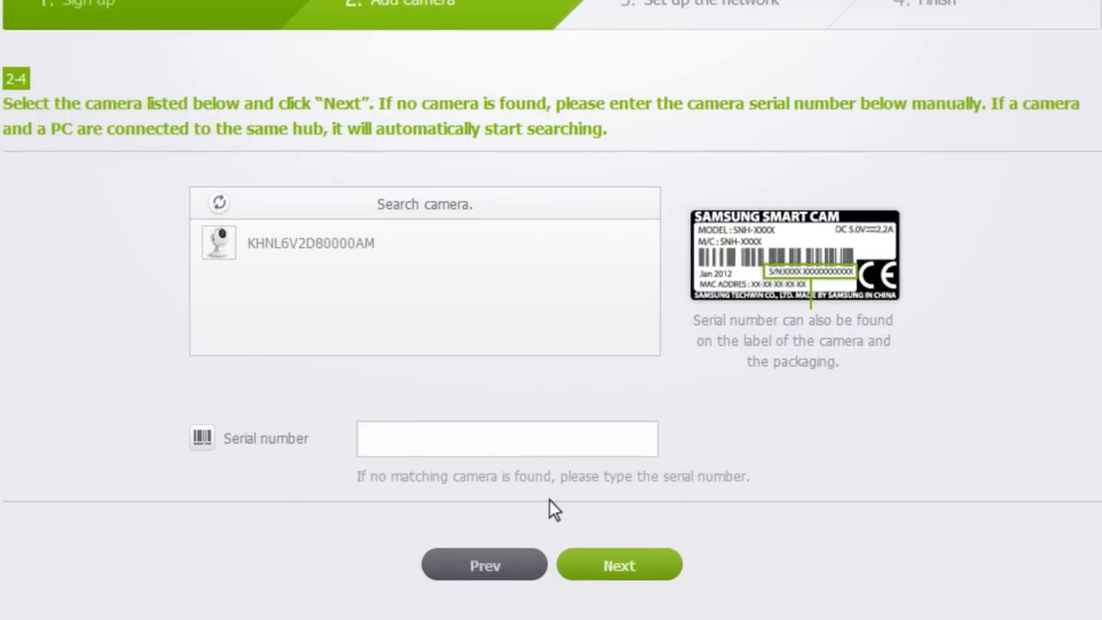
# Step: Pick the detected camera from the search list to fill its serial number, then continue
pyautogui.click(515, 451)
pyautogui.click(325, 244)
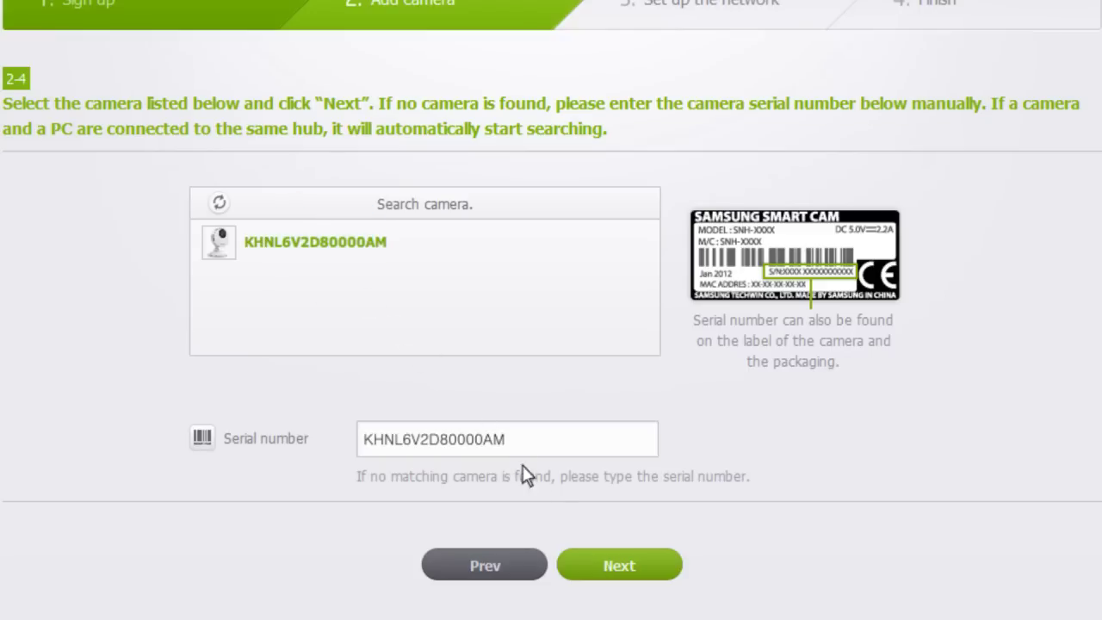
pyautogui.click(611, 566)
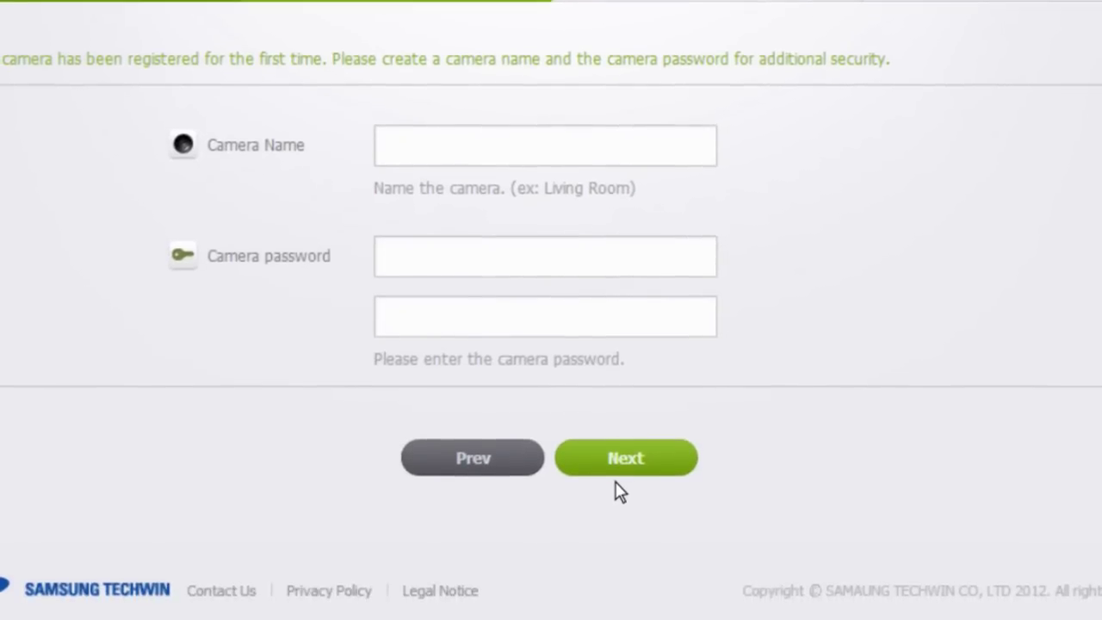
# Step: Name the camera 'Living Room' with a camera password, then choose wireless network setup
pyautogui.write('Living Room')
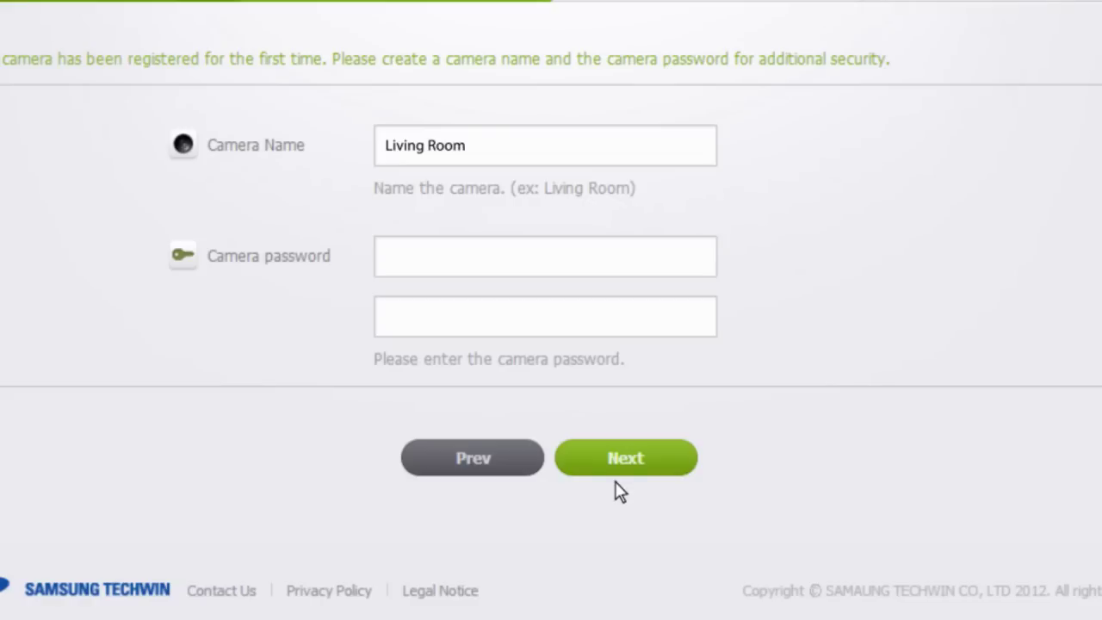
pyautogui.write('********')
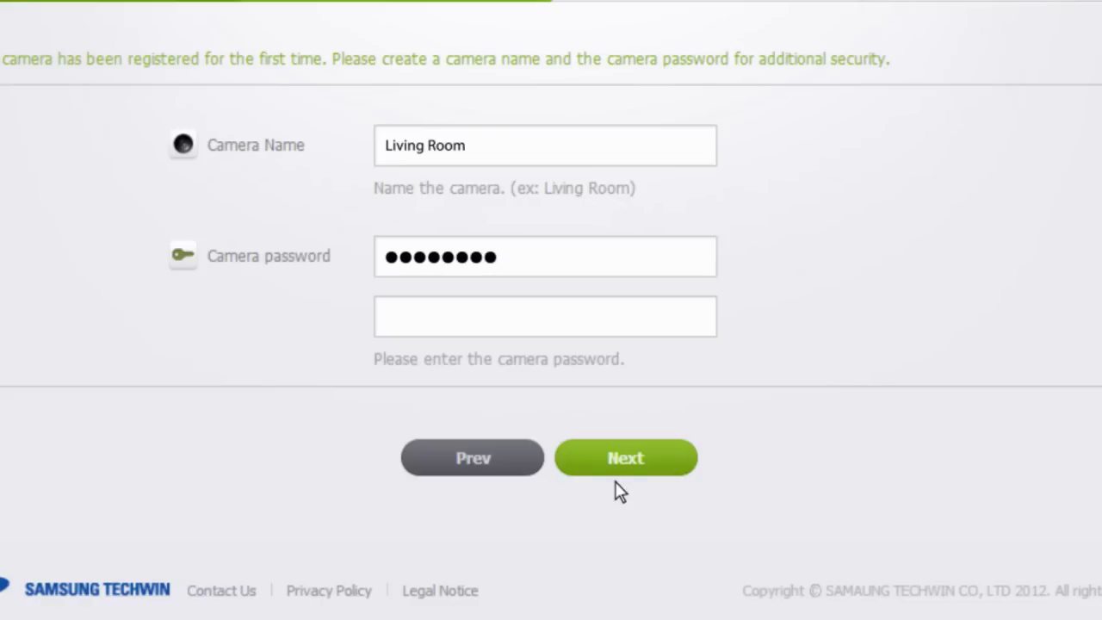
pyautogui.write('********')
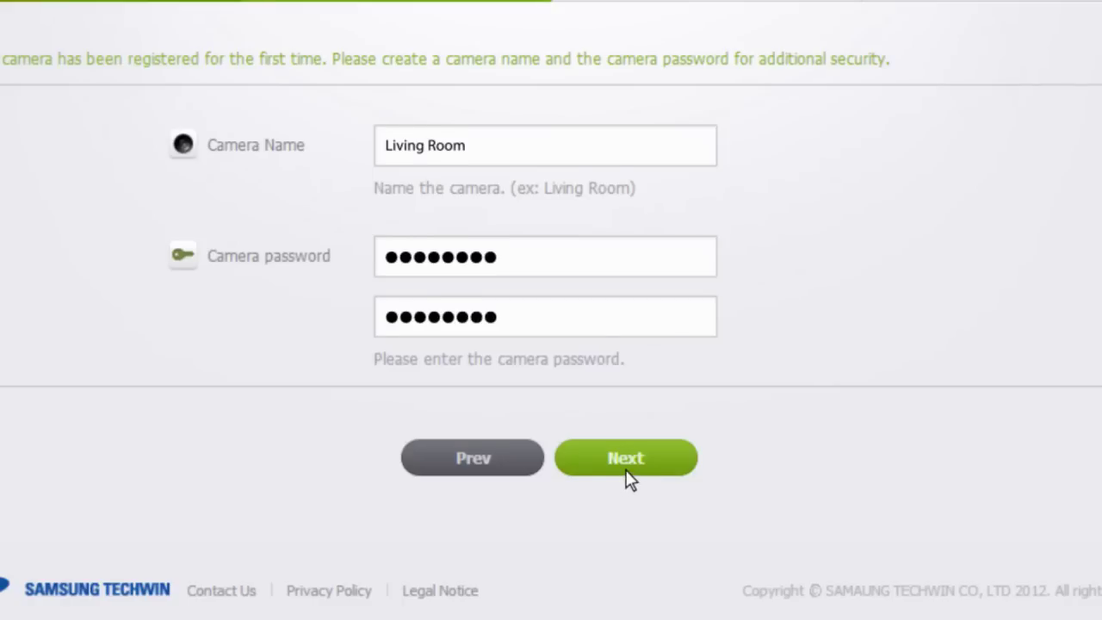
pyautogui.click(628, 472)
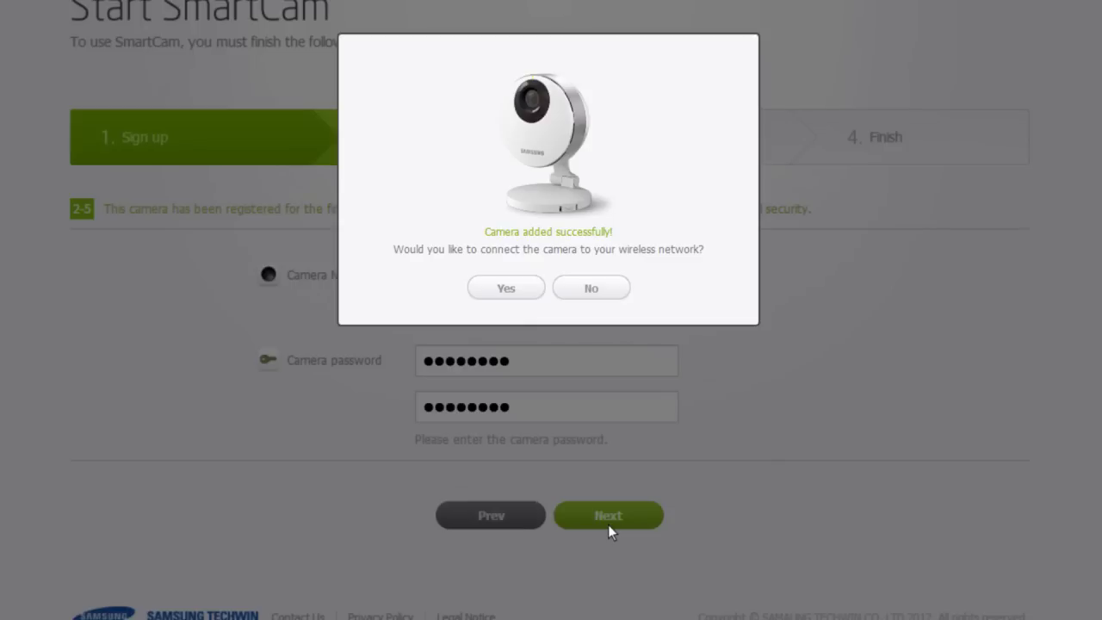
pyautogui.click(506, 290)
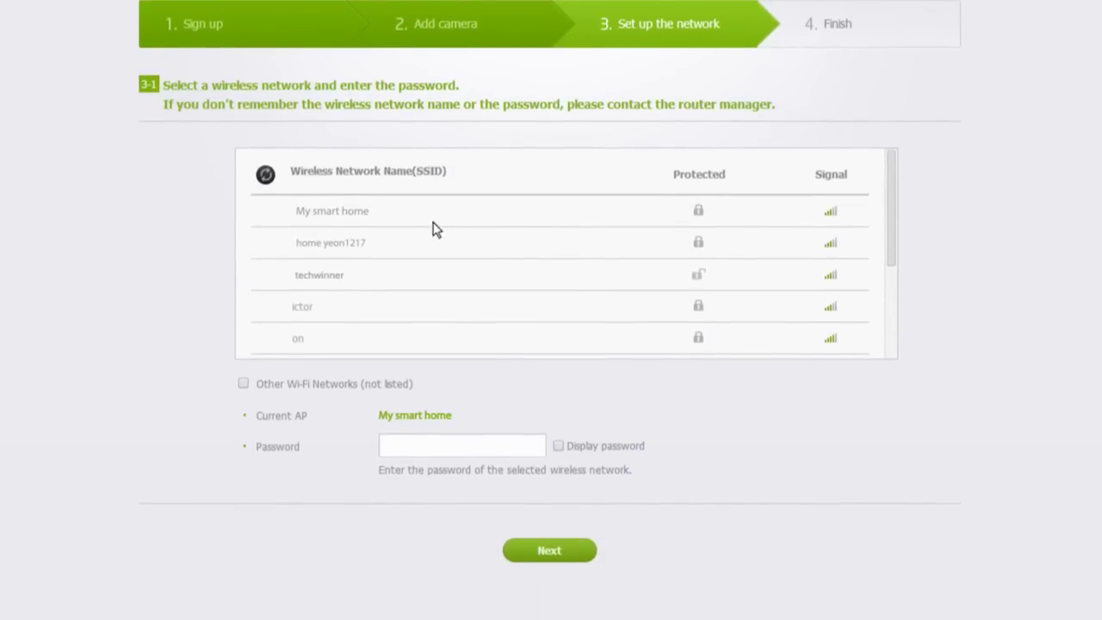
# Step: Connect the camera to the 'My smart home' Wi-Fi with its password and confirm
pyautogui.click(353, 212)
pyautogui.click(463, 444)
pyautogui.write('********')
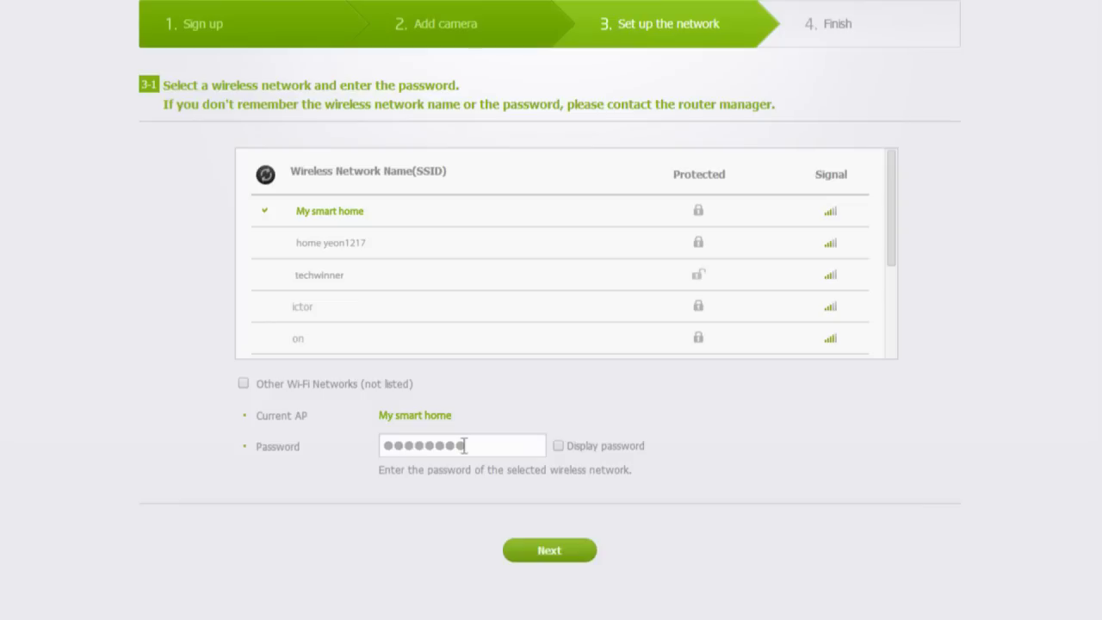
pyautogui.click(549, 555)
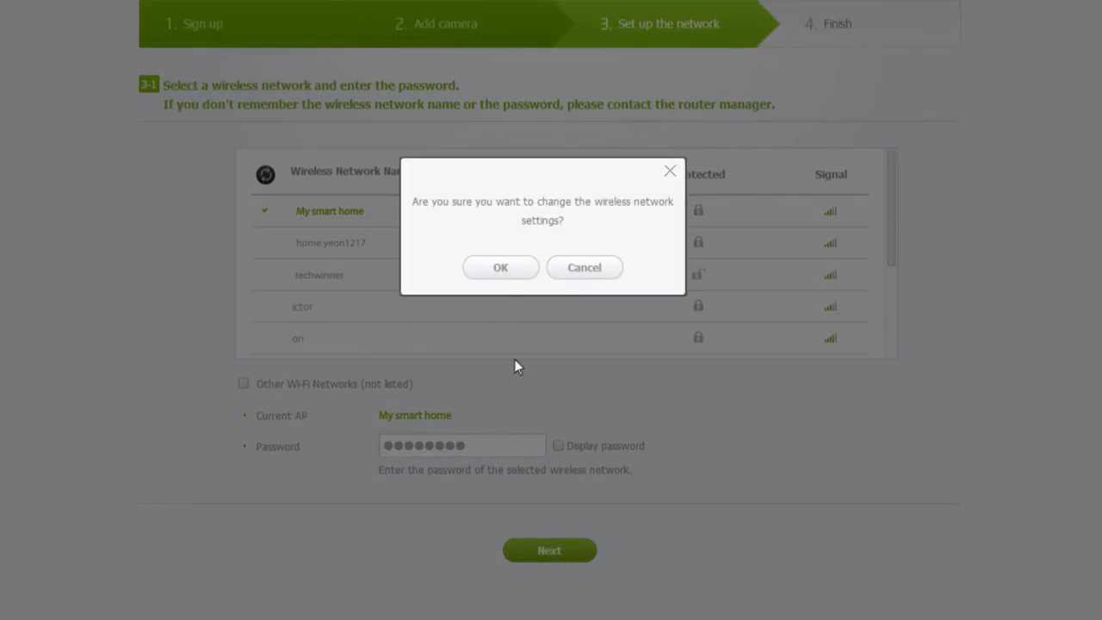
pyautogui.click(500, 272)
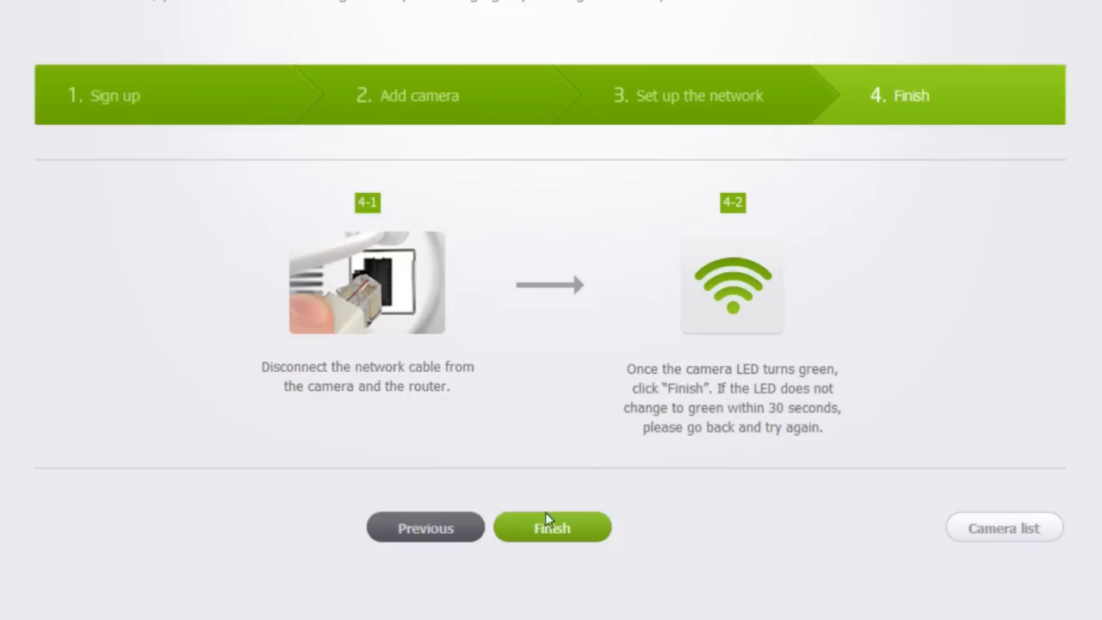
# Step: Finish setup to open the Living Room camera's live feed in the viewer
pyautogui.click(552, 539)
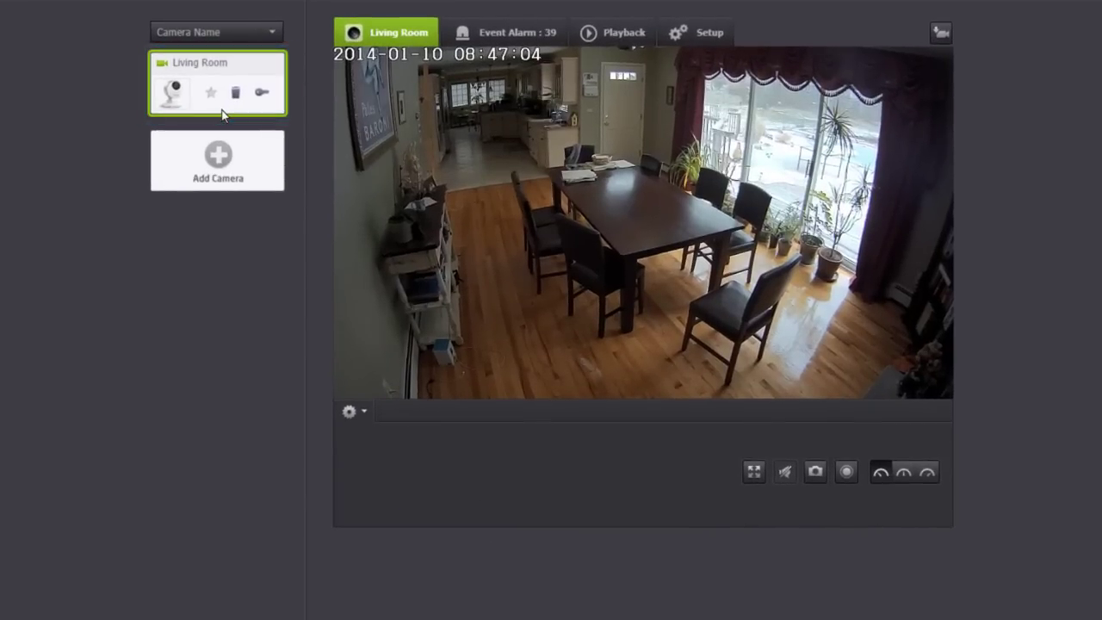
# Step: Enter and apply the camera password on the Living Room card to resume its live feed
pyautogui.click(223, 114)
pyautogui.click(668, 233)
pyautogui.write('********')
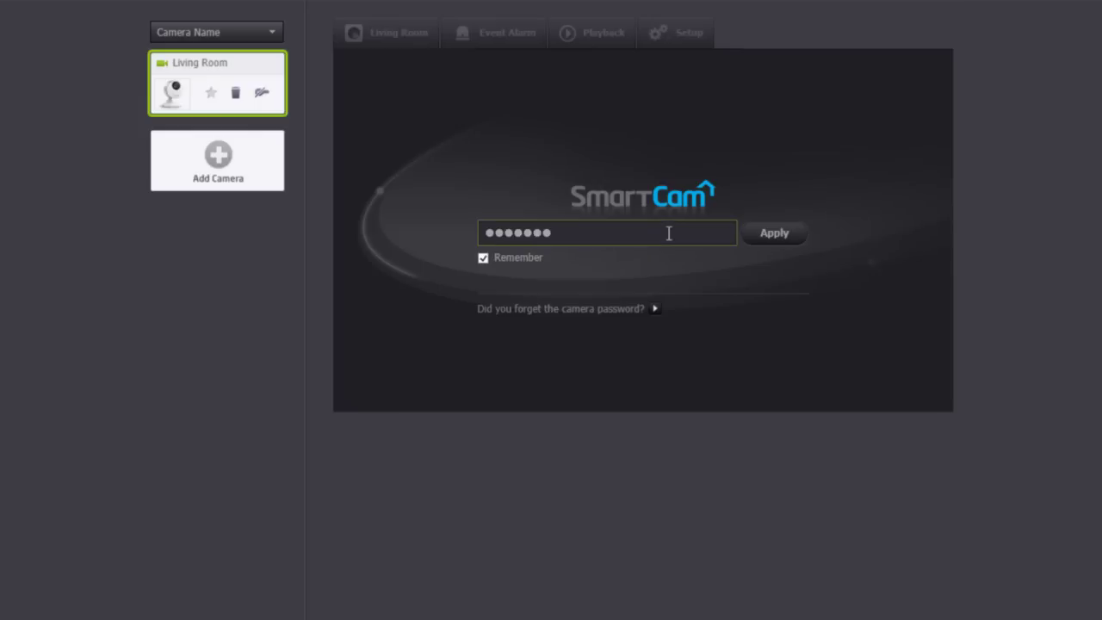
pyautogui.click(777, 241)
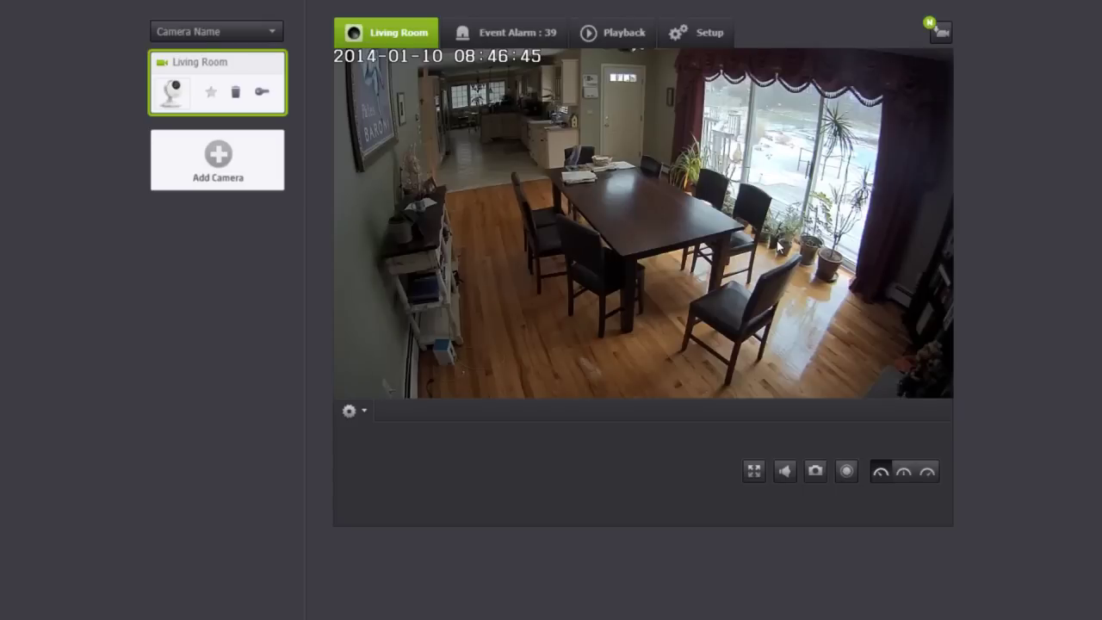